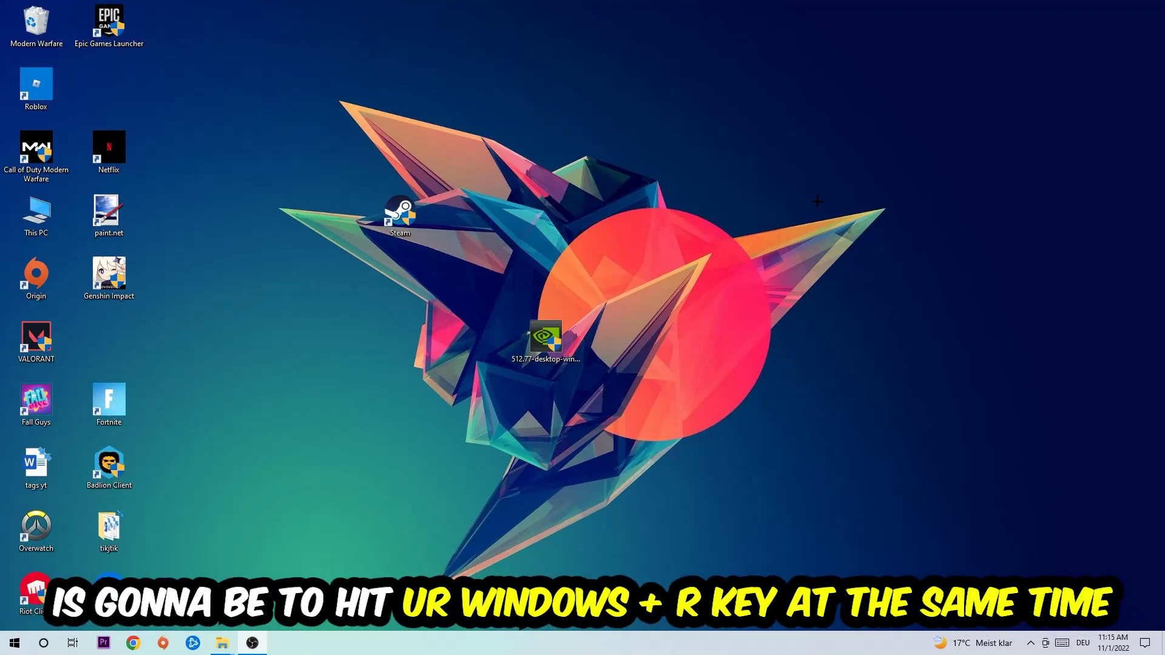
Launch cmd from the Run box and maximize the Command Prompt window
key("super+r")
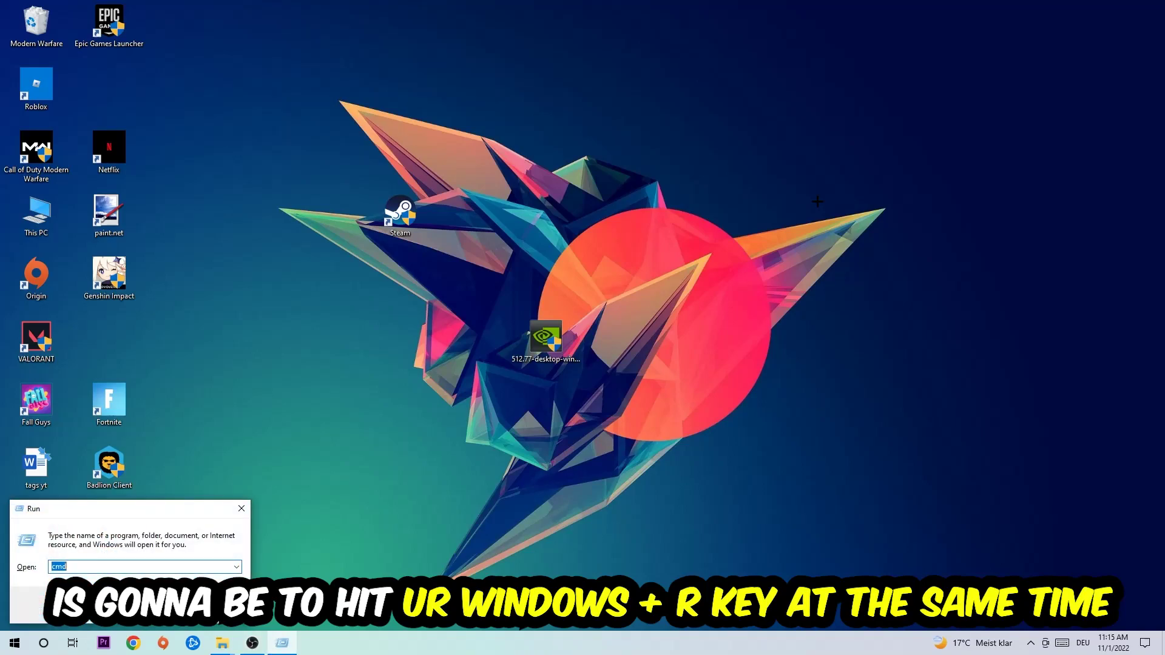
left_click_drag(109, 508, 414, 205)
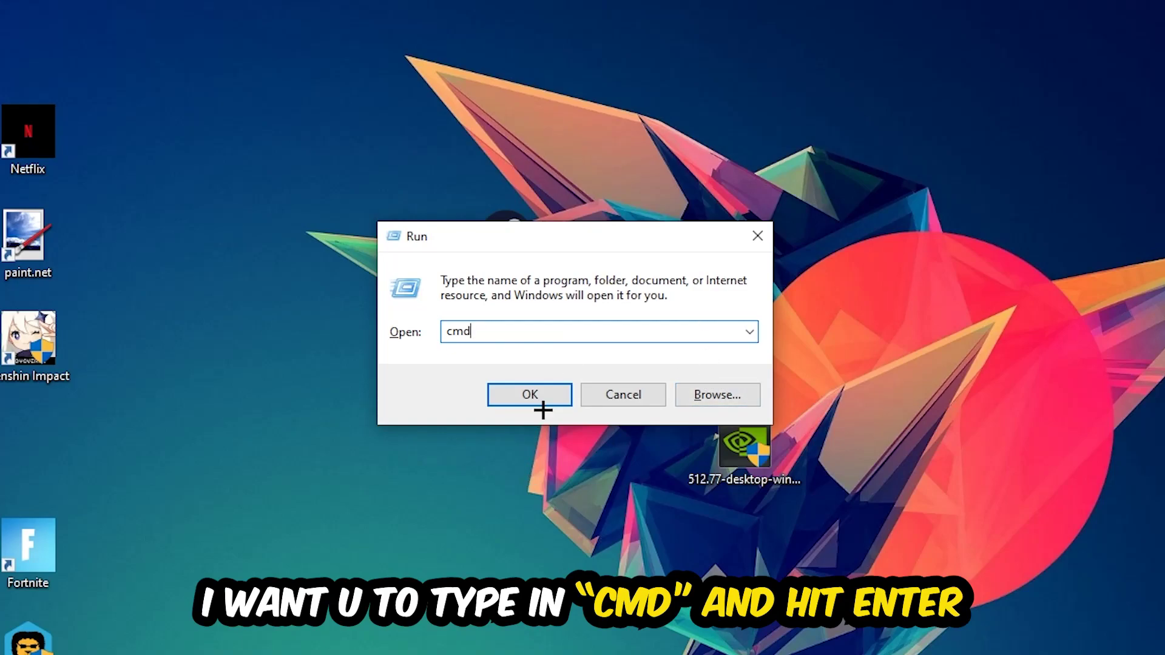
left_click(530, 395)
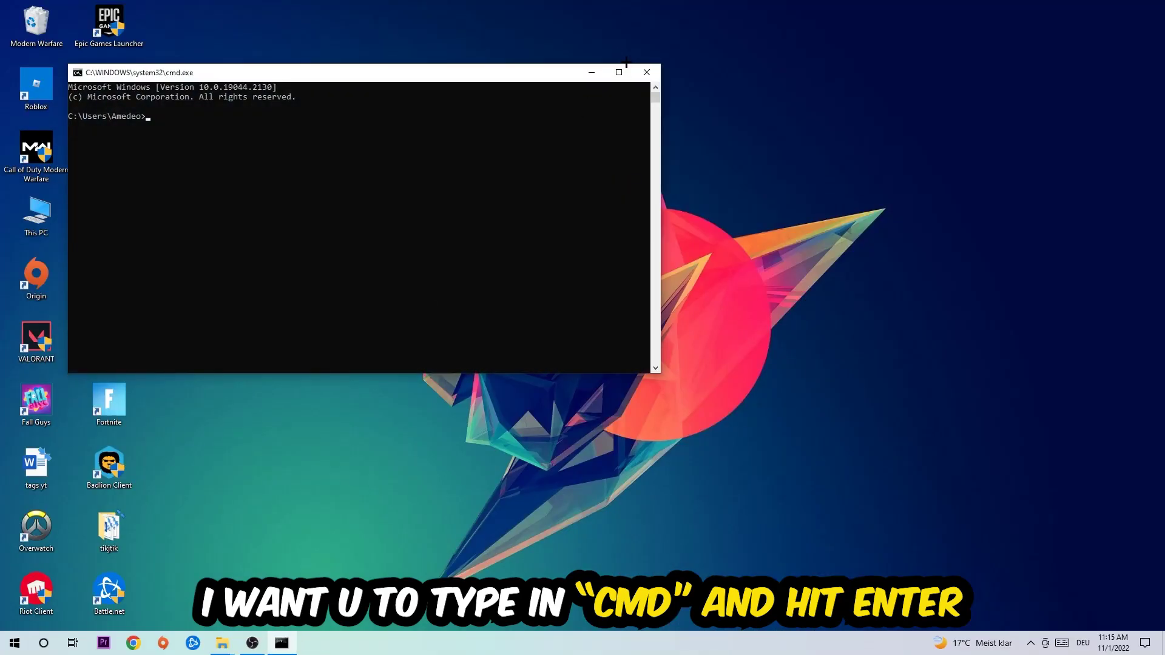
left_click(619, 72)
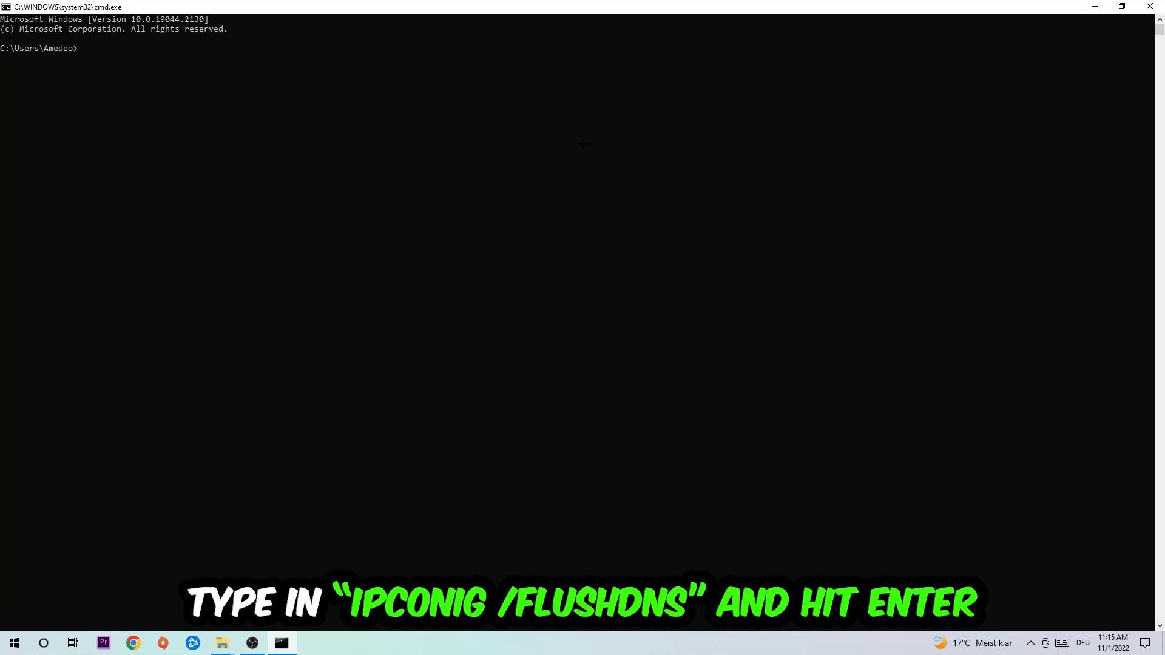
type("ip")
type("con")
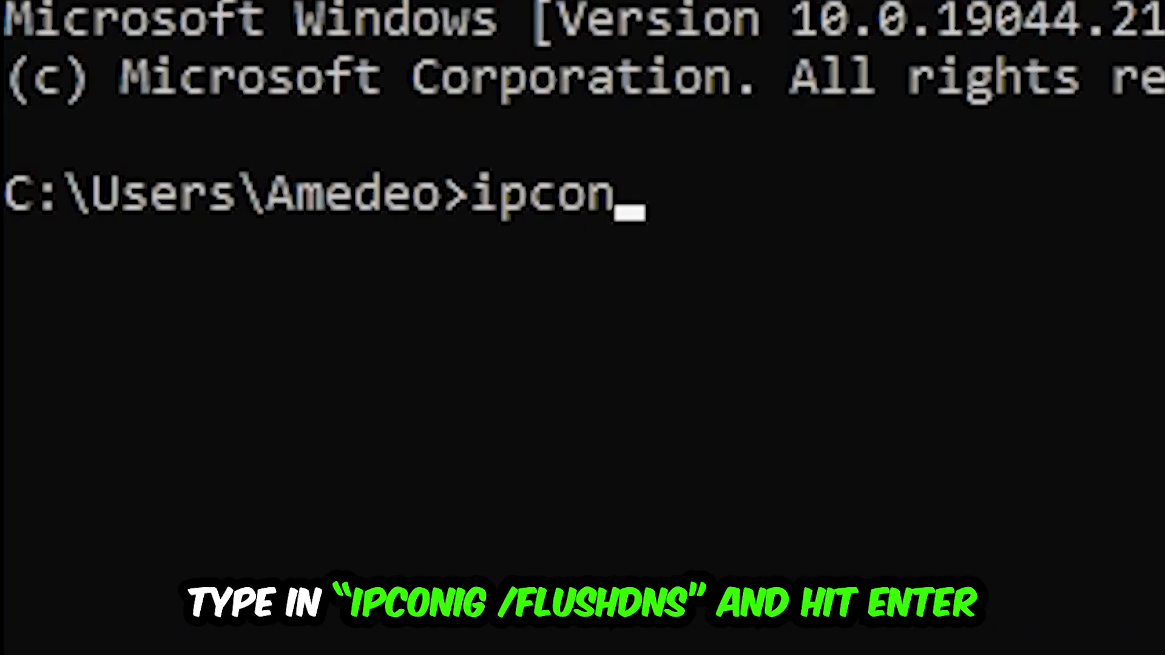
type("fig /fl")
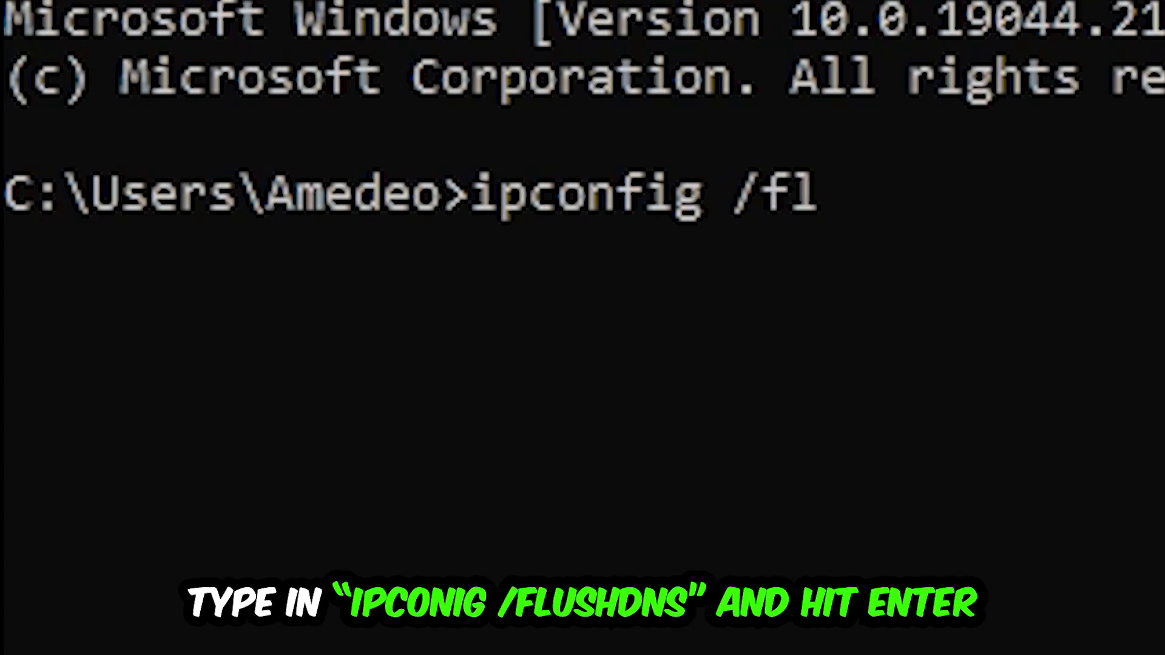
type("ushdns")
Run ipconfig /flushdns to clear the DNS resolver cache
key("Return")
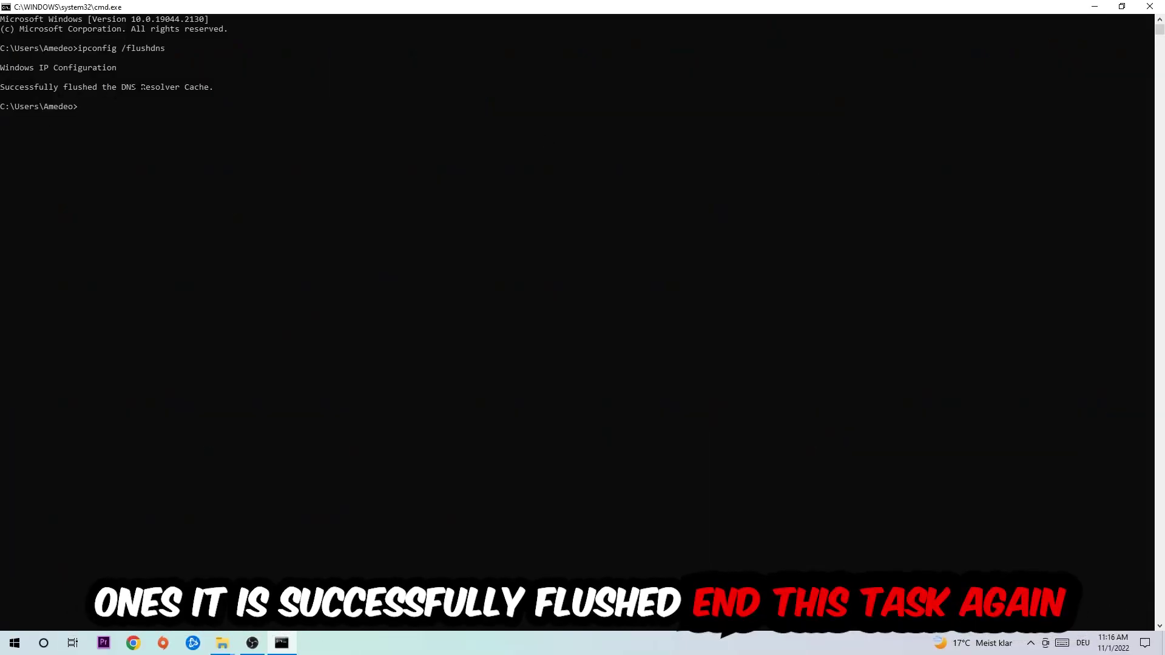
Close Command Prompt and go to Network & Internet in Windows Settings
left_click(1149, 7)
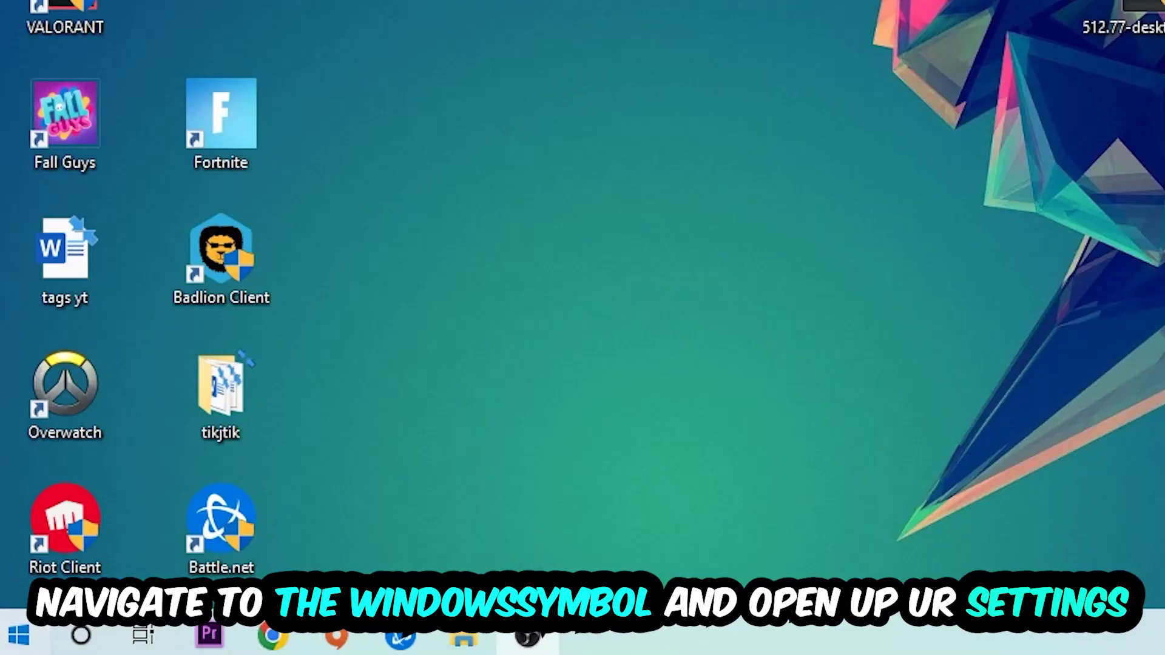
key("super")
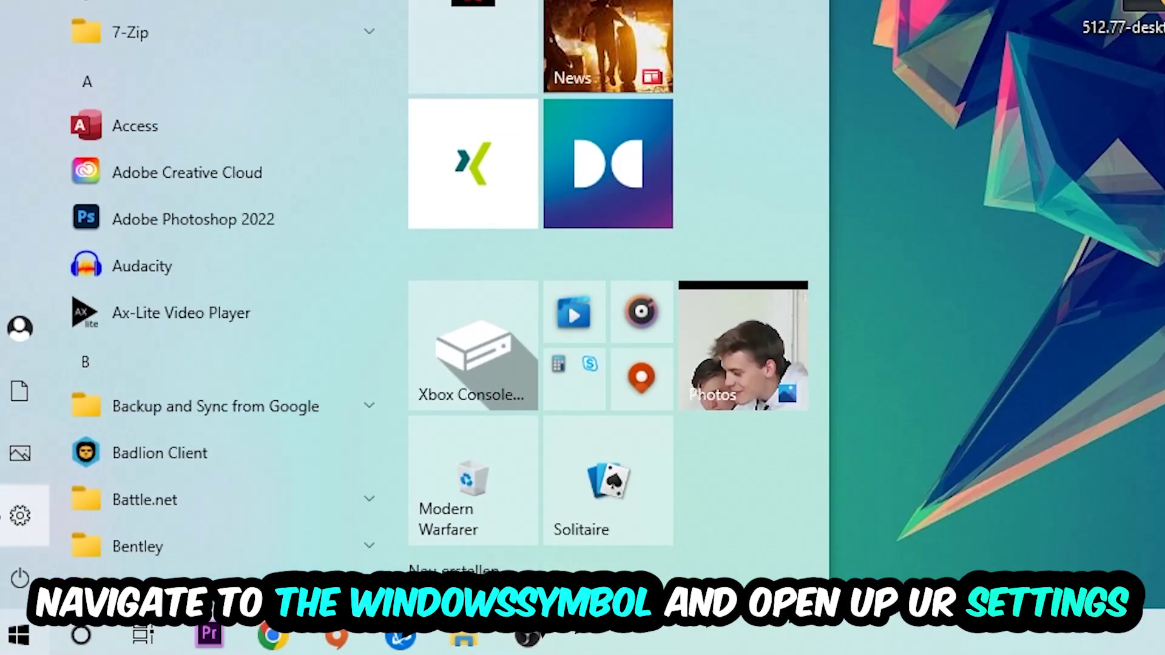
left_click(20, 517)
left_click(750, 207)
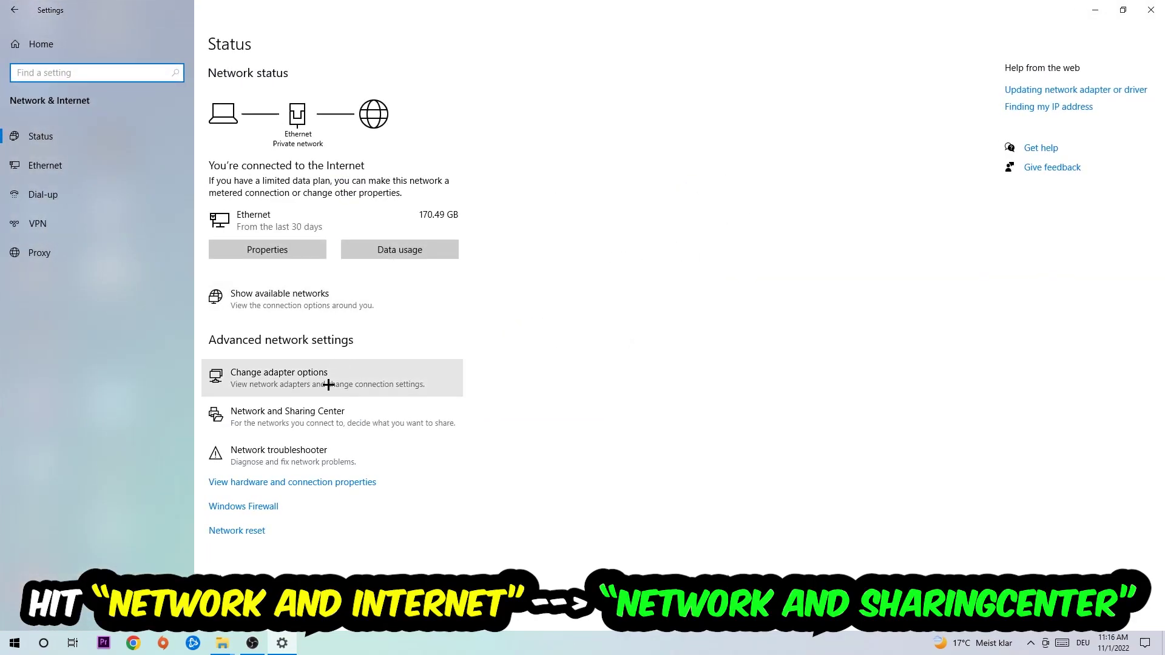
Follow the Network and Sharing Center link from the Network status page
left_click(296, 412)
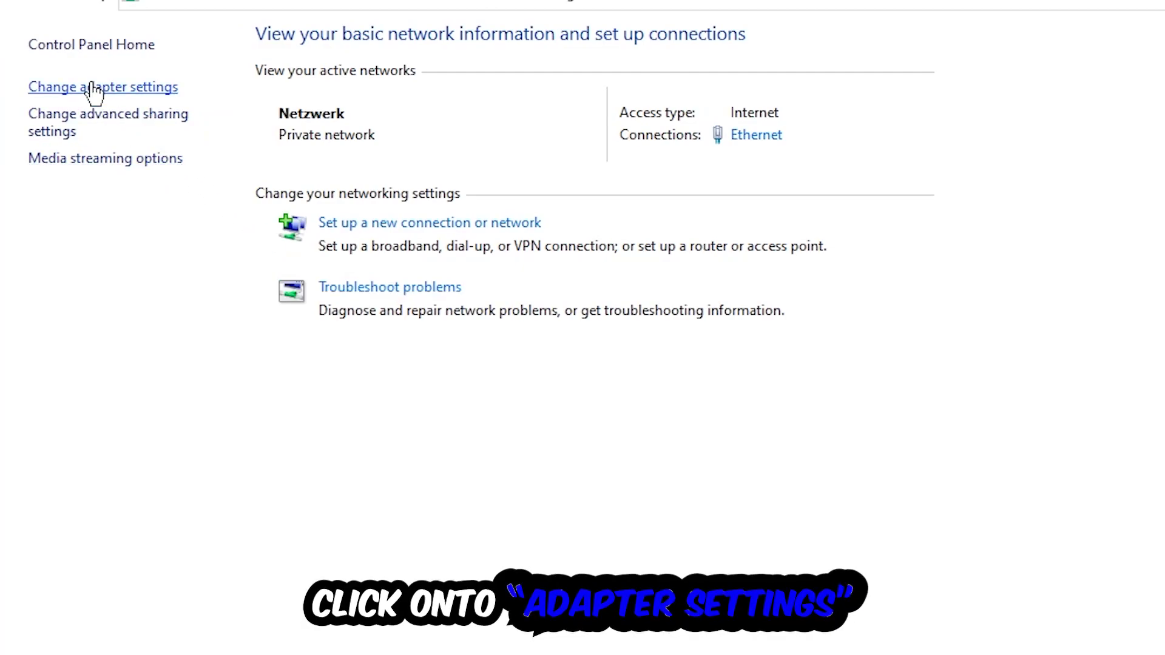
Turn the Ethernet adapter off and back on, then close Network Connections and Settings
left_click(91, 88)
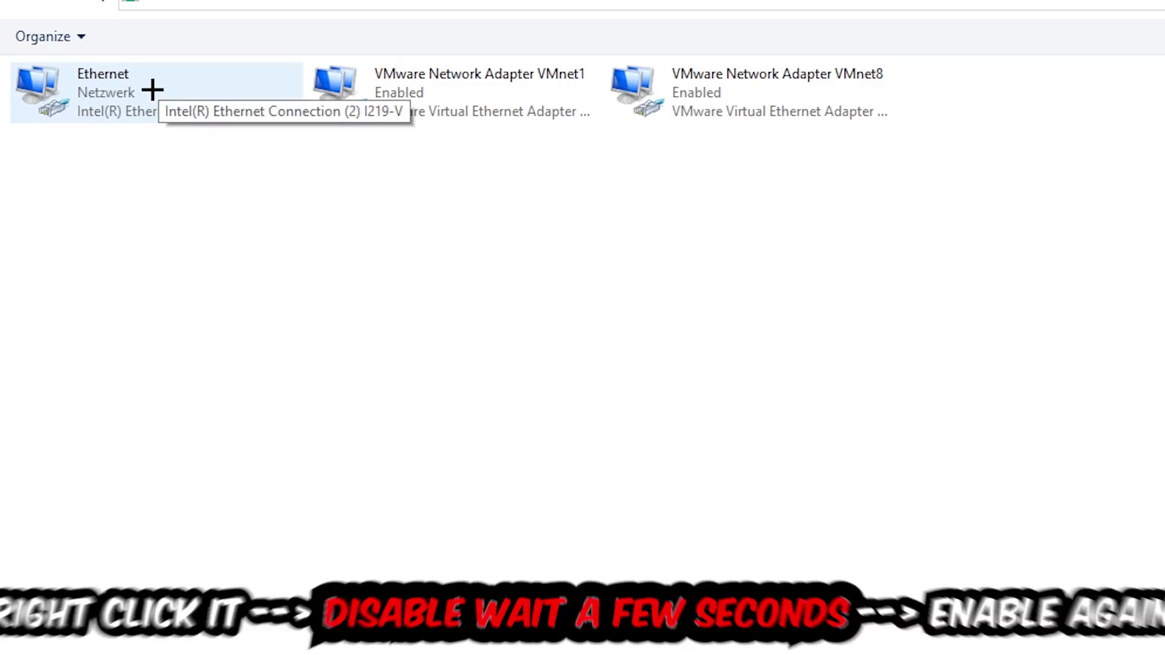
right_click(153, 88)
left_click(266, 109)
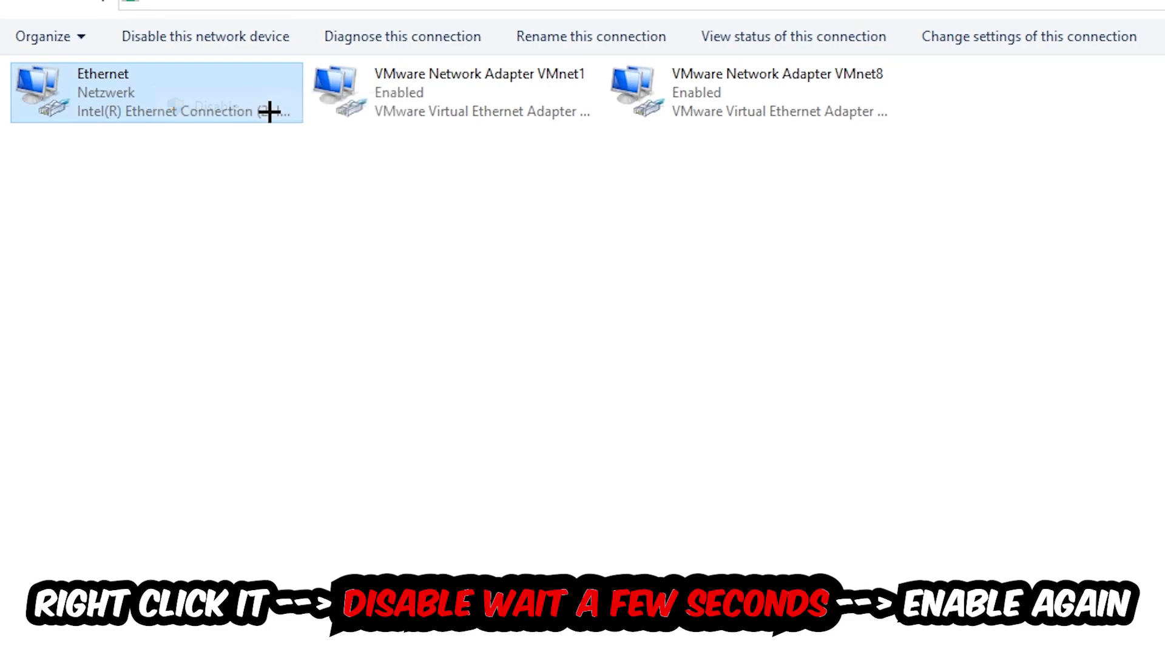
right_click(165, 95)
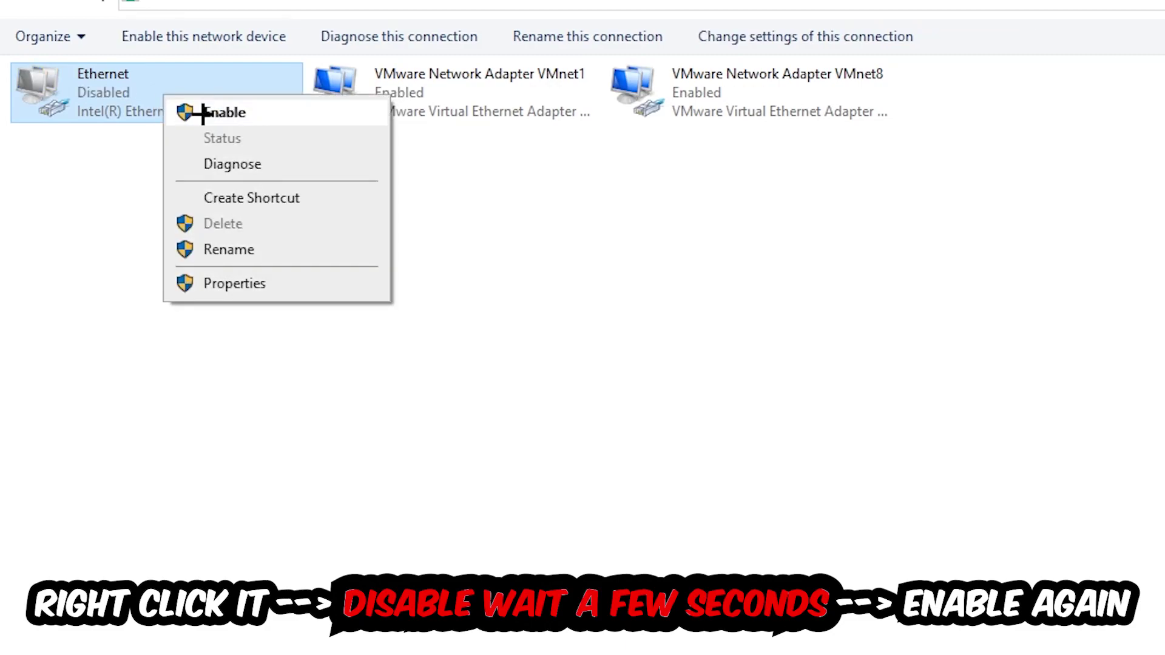
left_click(215, 114)
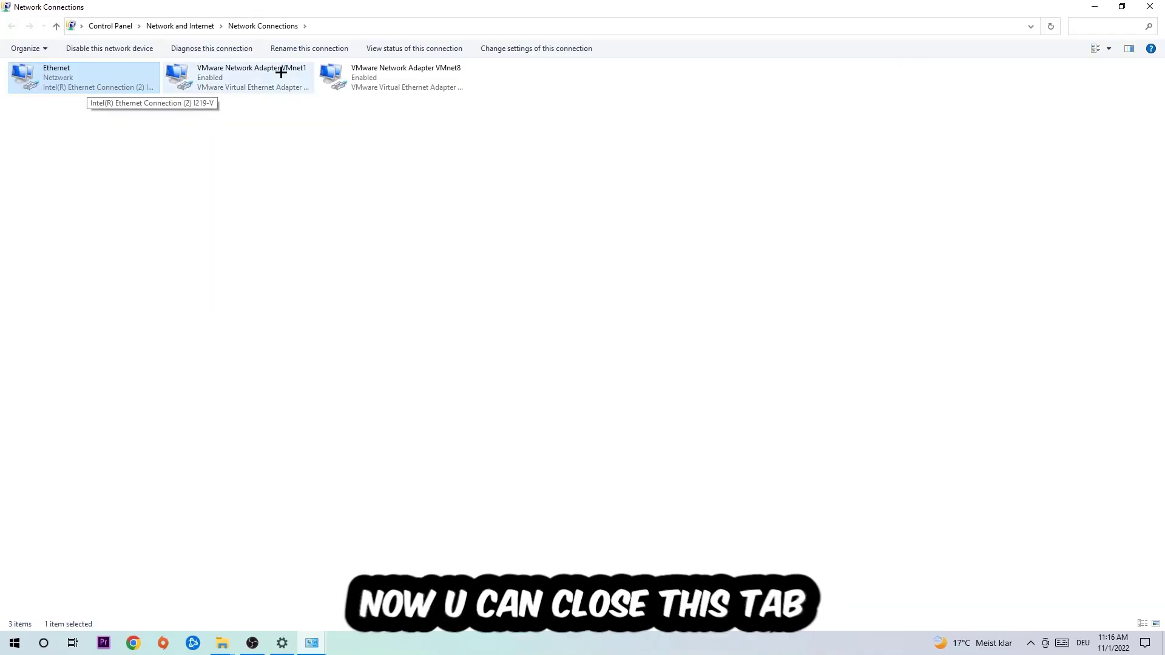
left_click(1151, 9)
left_click(1151, 10)
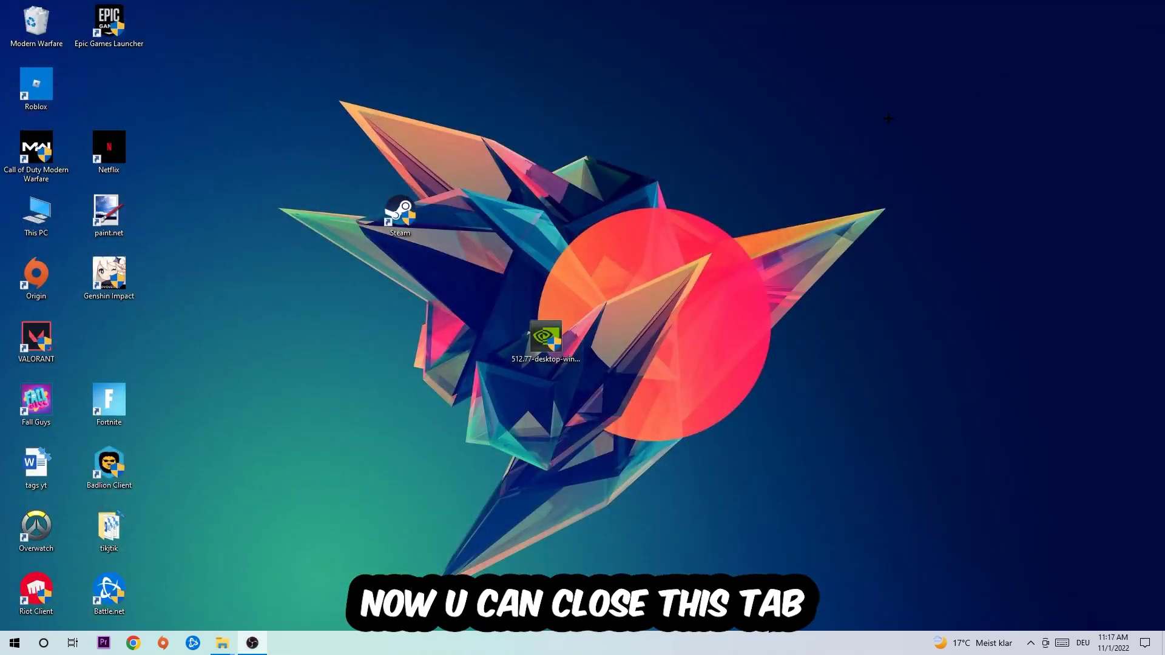